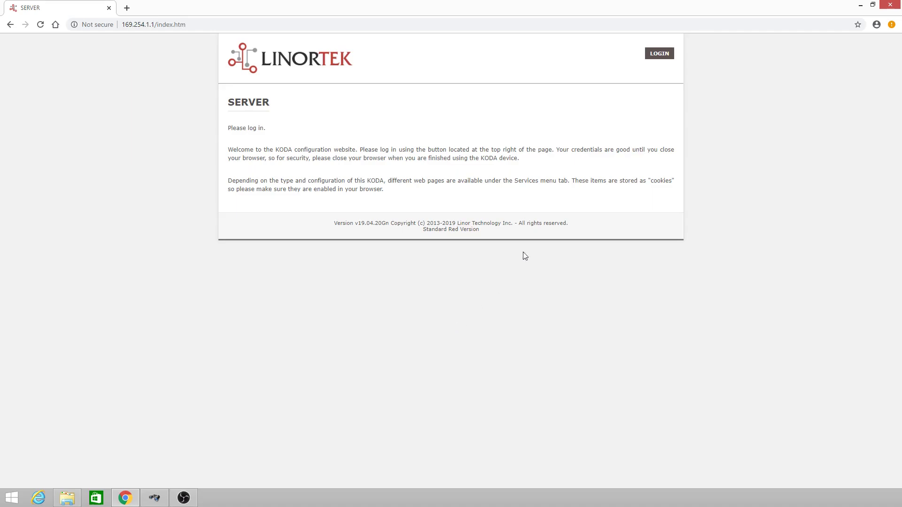
- Log in to the KODA server as admin
{"action": "left_click", "coordinate": [662, 55]}
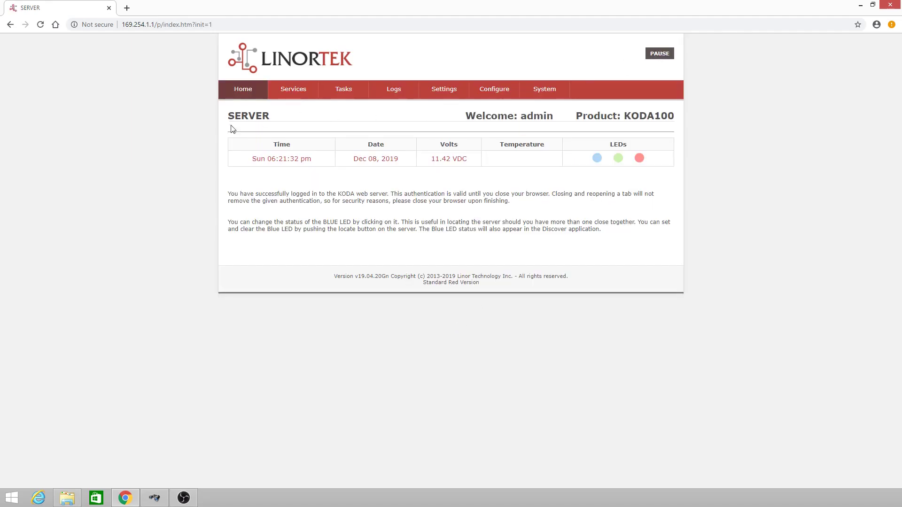
- Open the In/Out page from the Services menu
{"action": "mouse_move", "coordinate": [286, 95]}
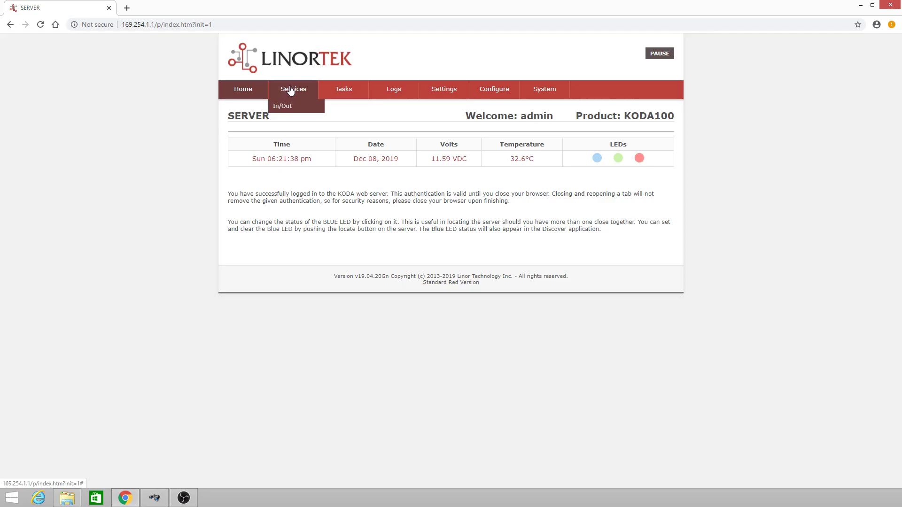
{"action": "left_click", "coordinate": [293, 106]}
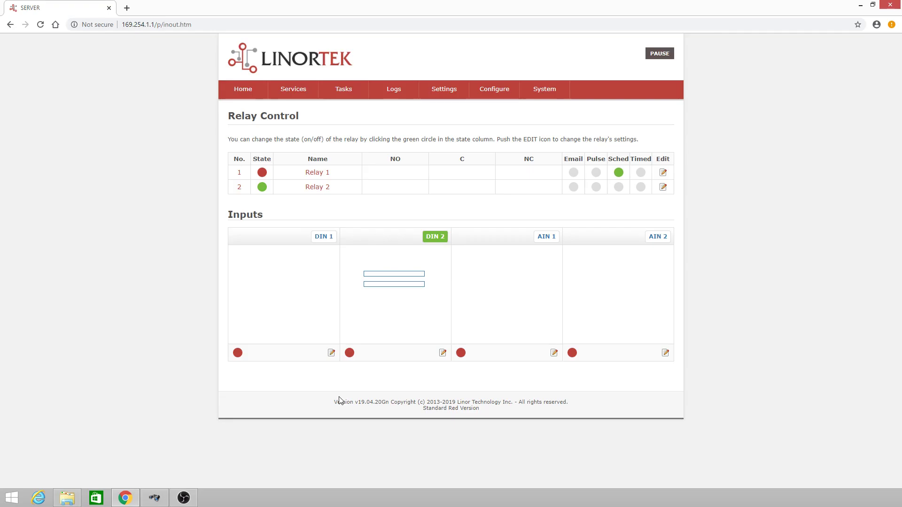
- Configure DIN 1: name DIN 1, label On/Off, enabled, Dot display, Max 1, then save
{"action": "left_click", "coordinate": [332, 353]}
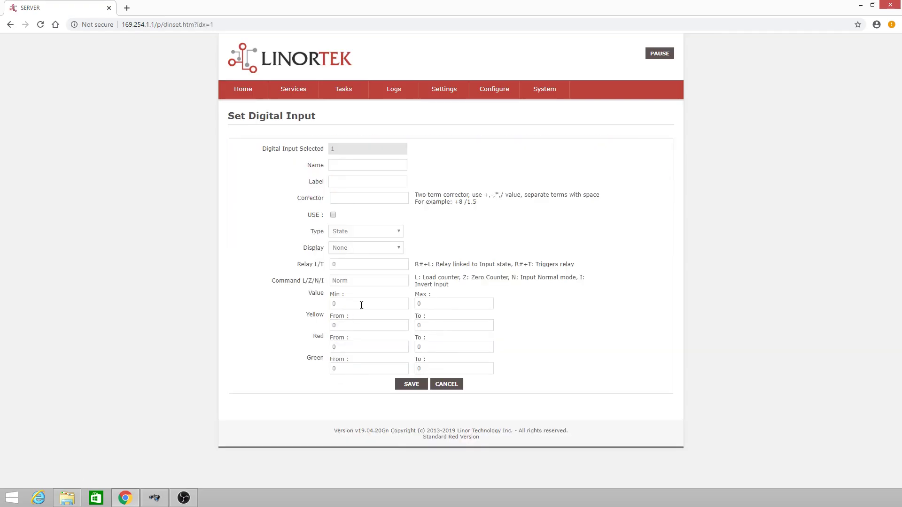
{"action": "left_click", "coordinate": [357, 161]}
{"action": "type", "text": "DIN 1"}
{"action": "left_click", "coordinate": [334, 181]}
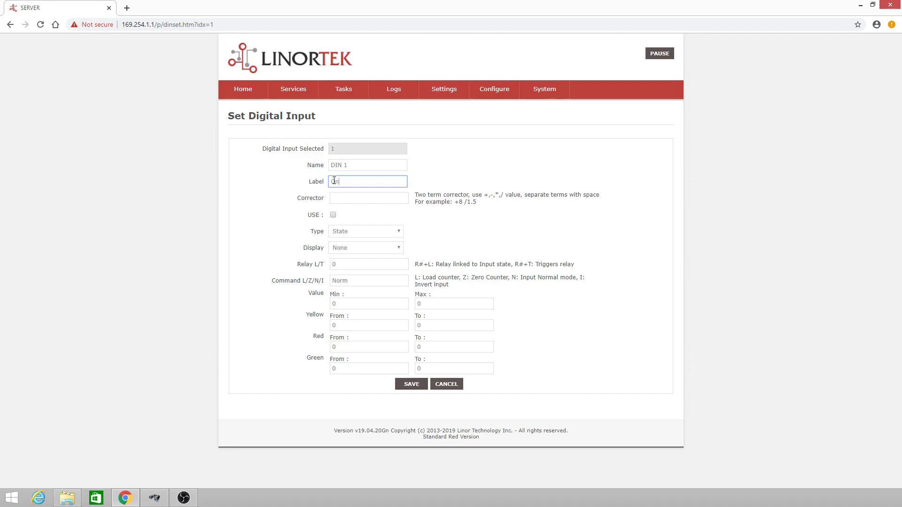
{"action": "type", "text": "On/Off"}
{"action": "left_click", "coordinate": [333, 215]}
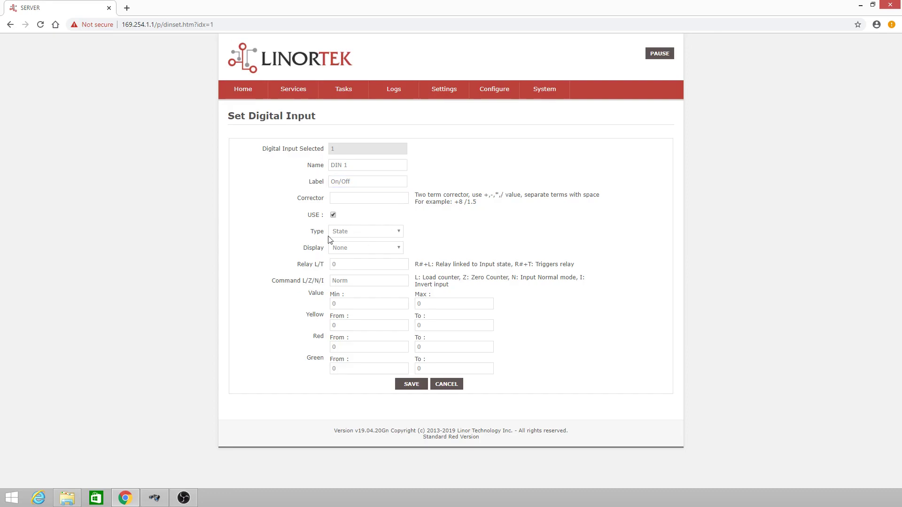
{"action": "left_click", "coordinate": [365, 250]}
{"action": "left_click", "coordinate": [348, 264]}
{"action": "double_click", "coordinate": [436, 303]}
{"action": "type", "text": "1"}
{"action": "left_click", "coordinate": [422, 386]}
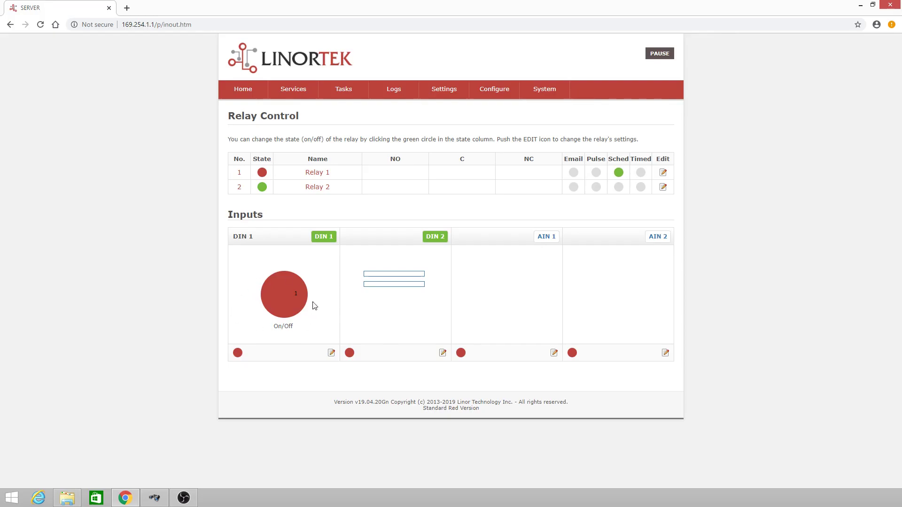
- Change DIN 1's command from Norm to I to invert the input, and save
{"action": "left_click", "coordinate": [332, 353]}
{"action": "left_click_drag", "start_coordinate": [367, 281], "coordinate": [276, 280]}
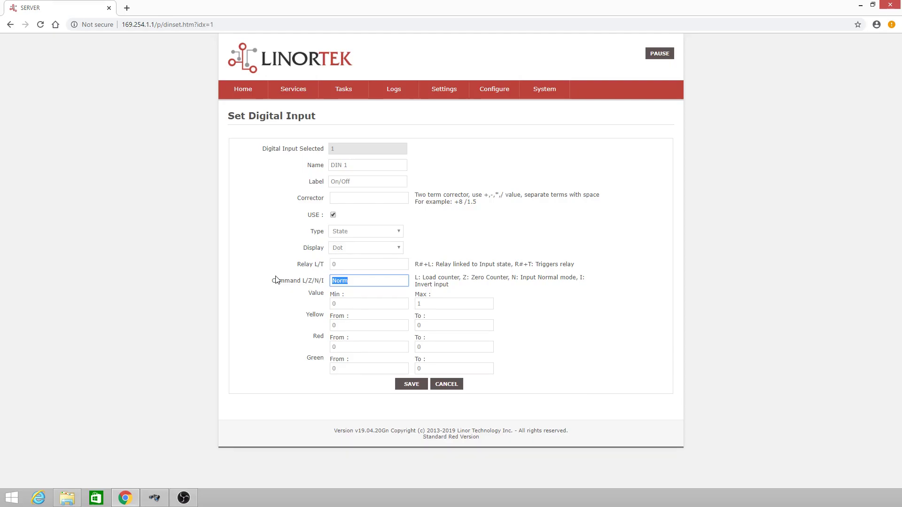
{"action": "type", "text": "I"}
{"action": "left_click", "coordinate": [410, 386]}
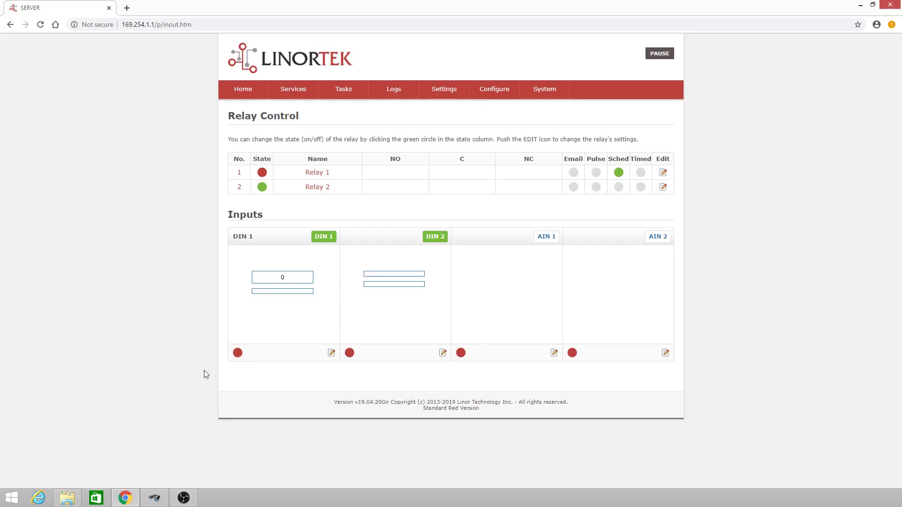
- Reopen DIN 1's digital input settings
{"action": "left_click", "coordinate": [331, 353]}
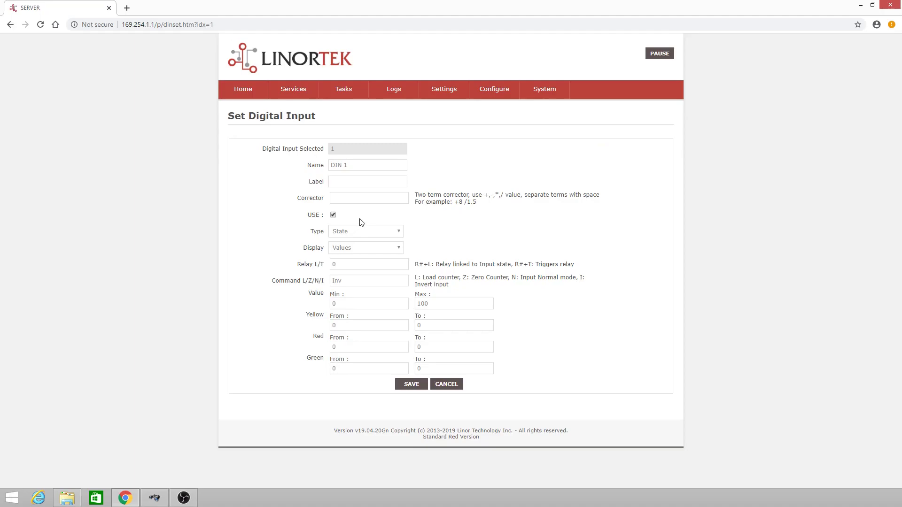
- Set DIN 1's type to Counter-R, its command to Z, and Max to 1000
{"action": "left_click", "coordinate": [362, 235]}
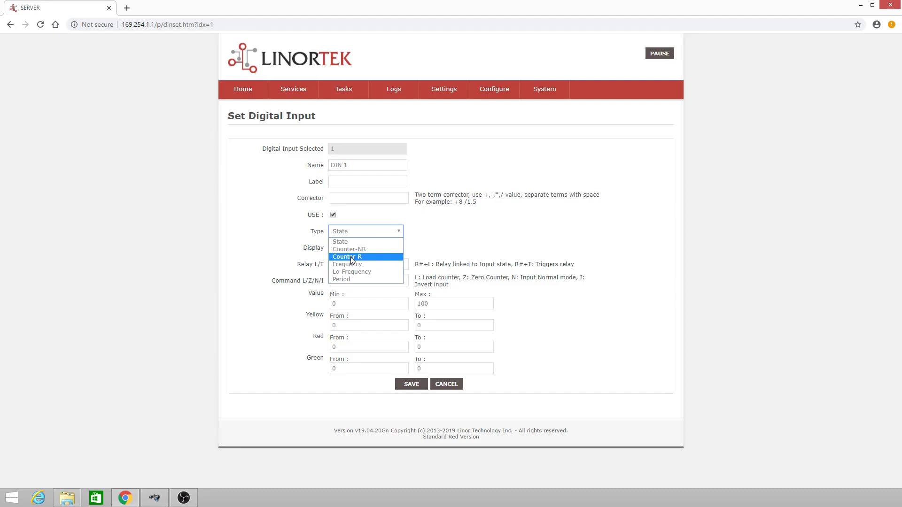
{"action": "left_click", "coordinate": [351, 256]}
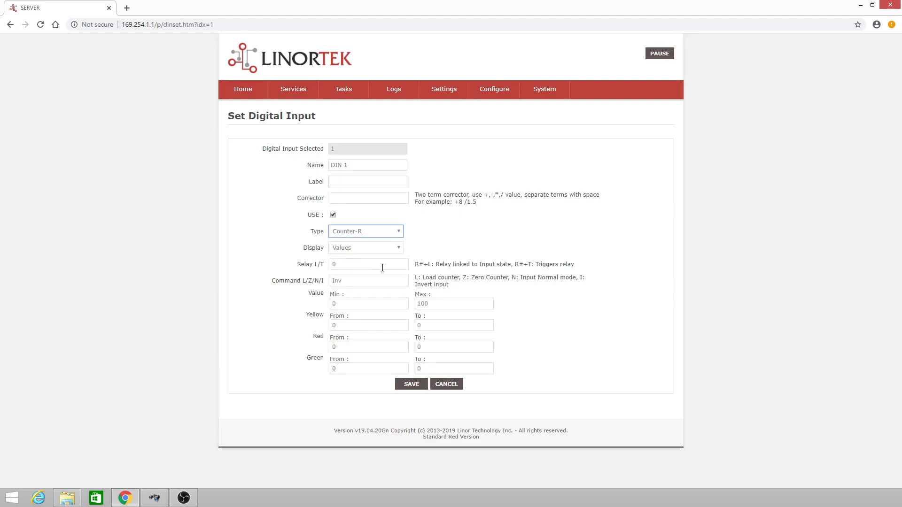
{"action": "left_click_drag", "start_coordinate": [368, 281], "coordinate": [279, 282]}
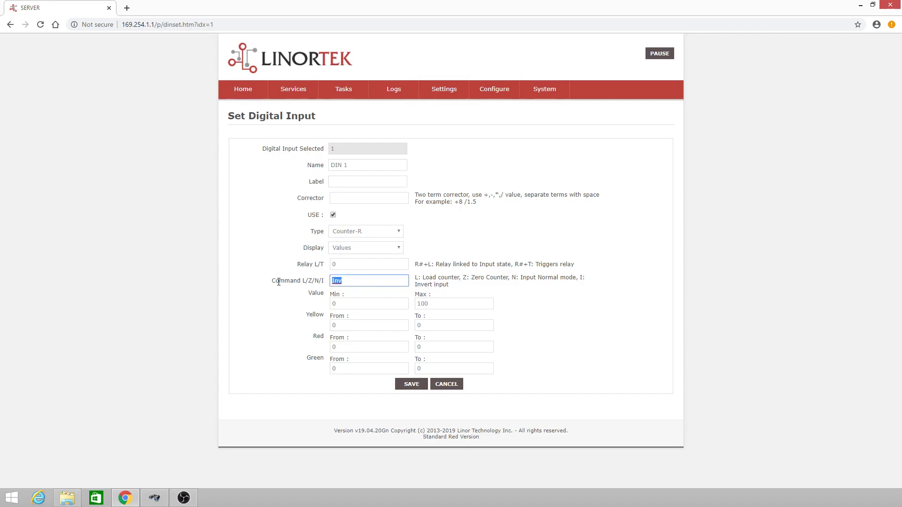
{"action": "type", "text": "Z"}
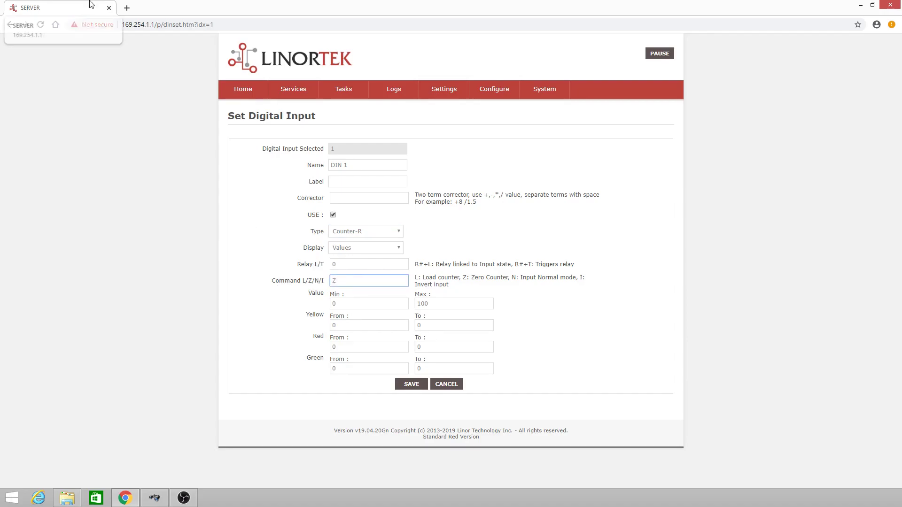
{"action": "left_click", "coordinate": [434, 305]}
{"action": "type", "text": "0"}
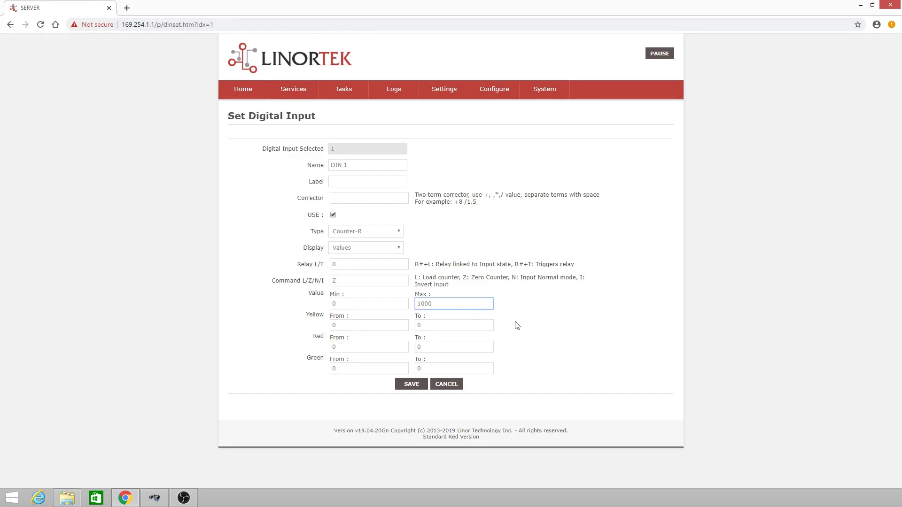
- Save the Counter-R setup, then load DIN 1's counter with command L500 and save
{"action": "left_click", "coordinate": [415, 384]}
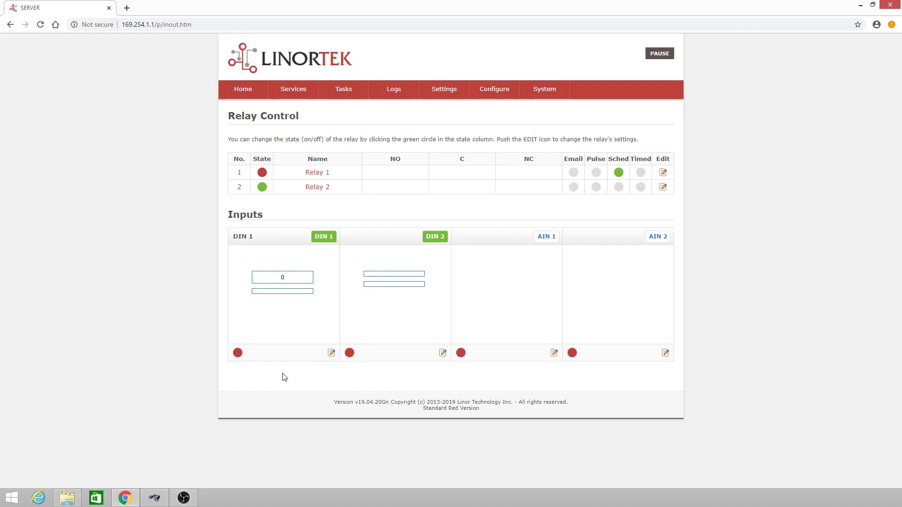
{"action": "left_click", "coordinate": [332, 352]}
{"action": "double_click", "coordinate": [352, 281]}
{"action": "type", "text": "L500"}
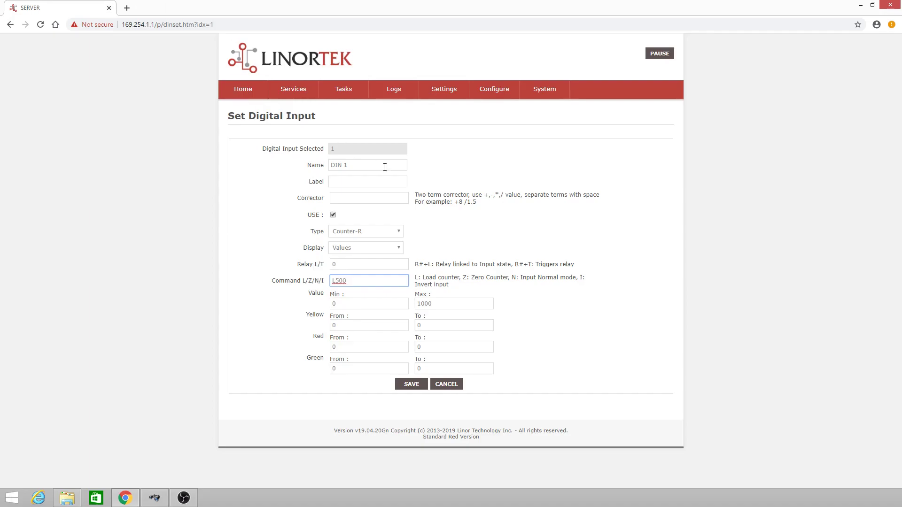
{"action": "left_click", "coordinate": [411, 385]}
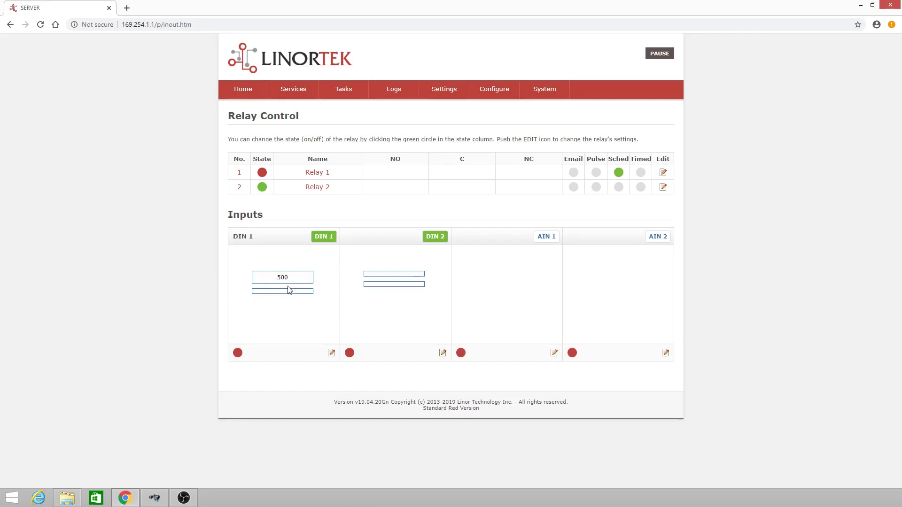
- Zero DIN 1's counter with command Z and save
{"action": "left_click", "coordinate": [331, 355]}
{"action": "left_click_drag", "start_coordinate": [352, 281], "coordinate": [297, 279]}
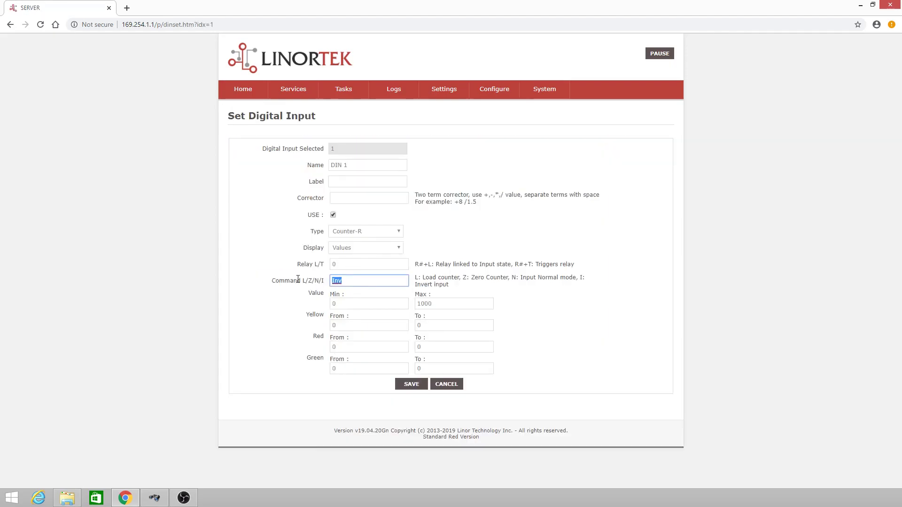
{"action": "type", "text": "Z"}
{"action": "left_click", "coordinate": [415, 386]}
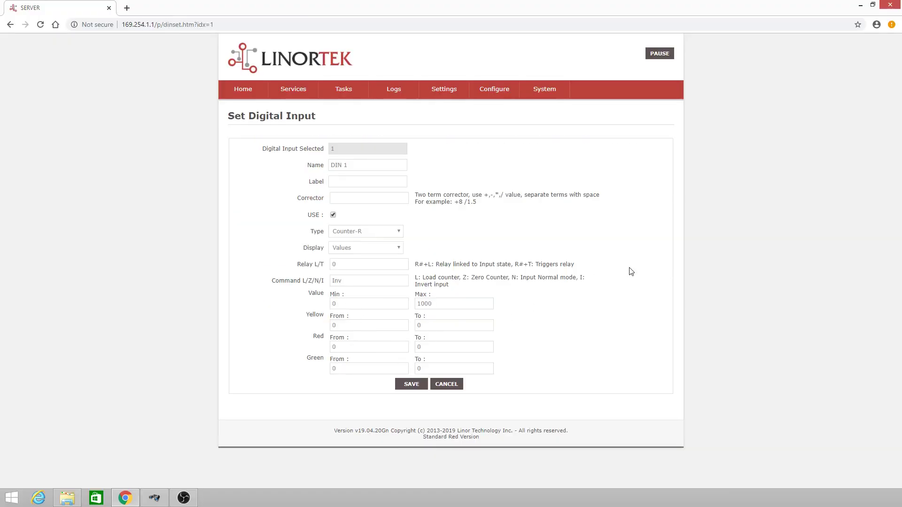
- Switch DIN 1's input type to Frequency and save
{"action": "left_click", "coordinate": [382, 237]}
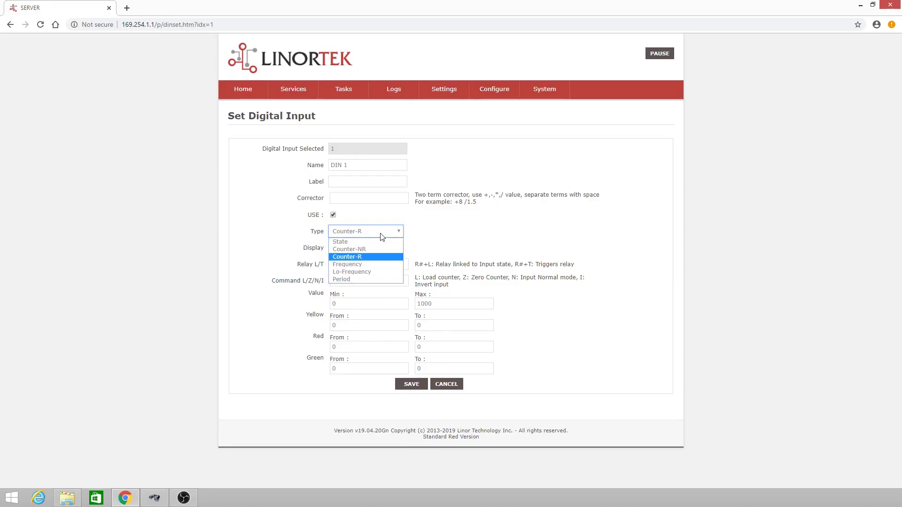
{"action": "left_click", "coordinate": [380, 265]}
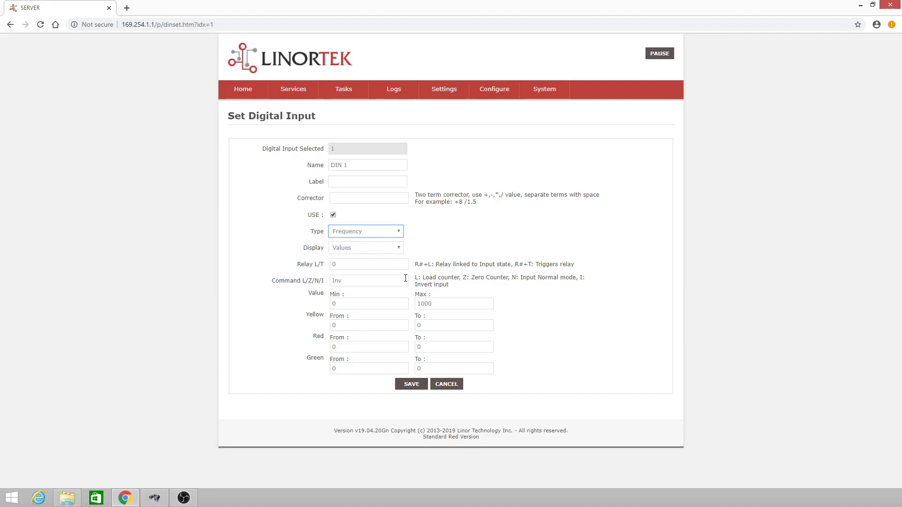
{"action": "left_click", "coordinate": [411, 384]}
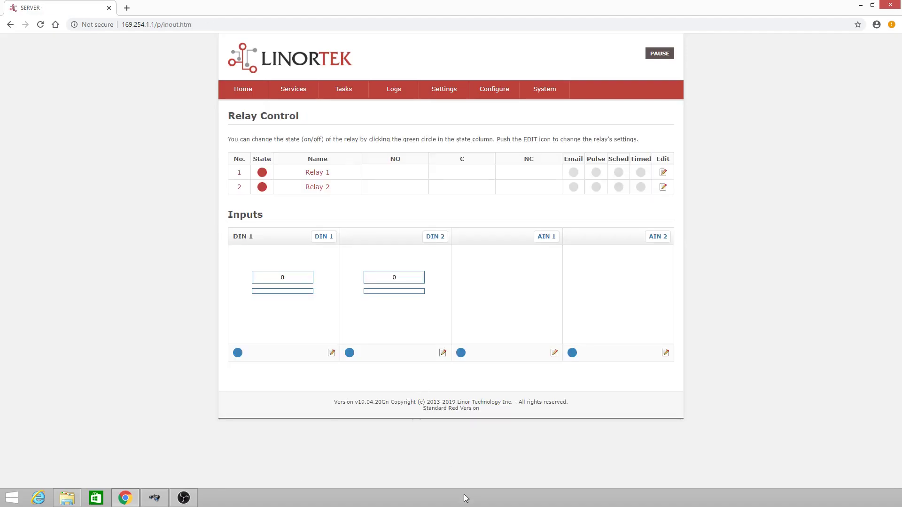